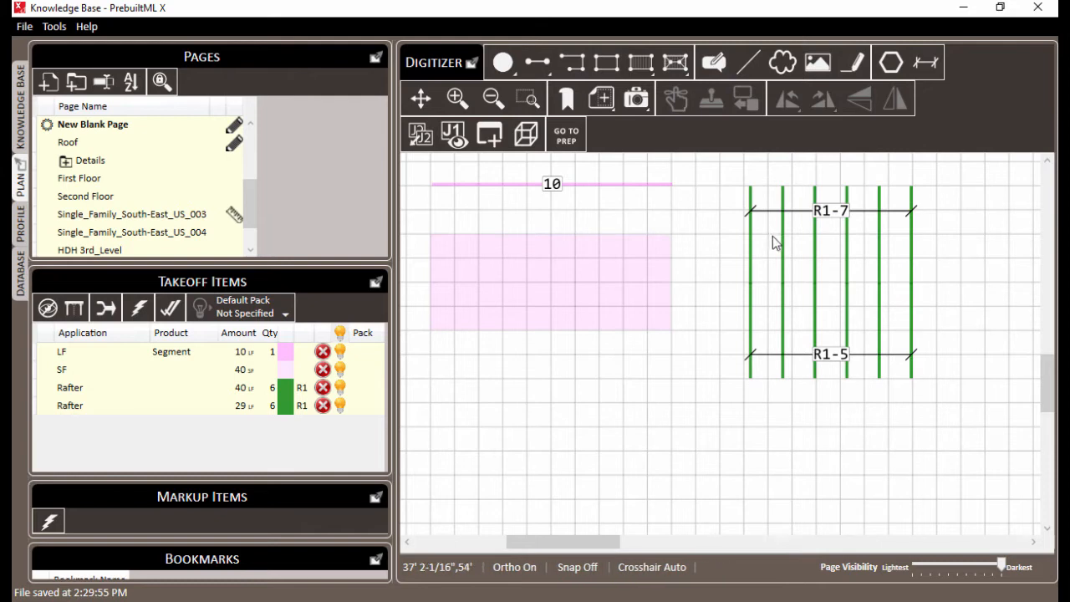
Set a horizontal framing orientation line in the upper section of the green roof container
{"action": "right_click", "coordinate": [773, 237]}
{"action": "left_click", "coordinate": [827, 342]}
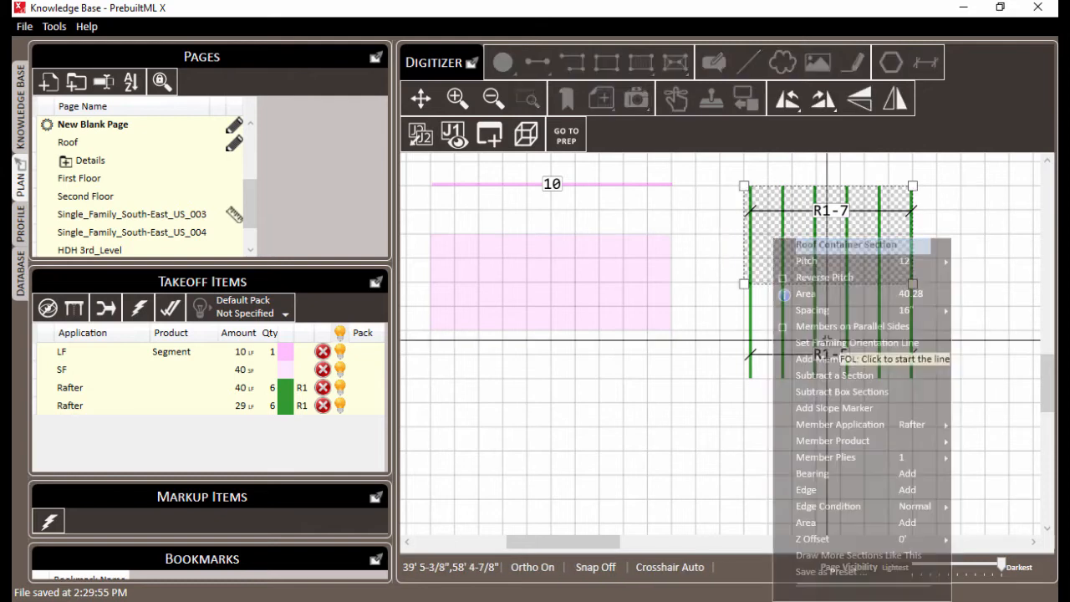
{"action": "left_click", "coordinate": [769, 240]}
{"action": "left_click", "coordinate": [854, 248]}
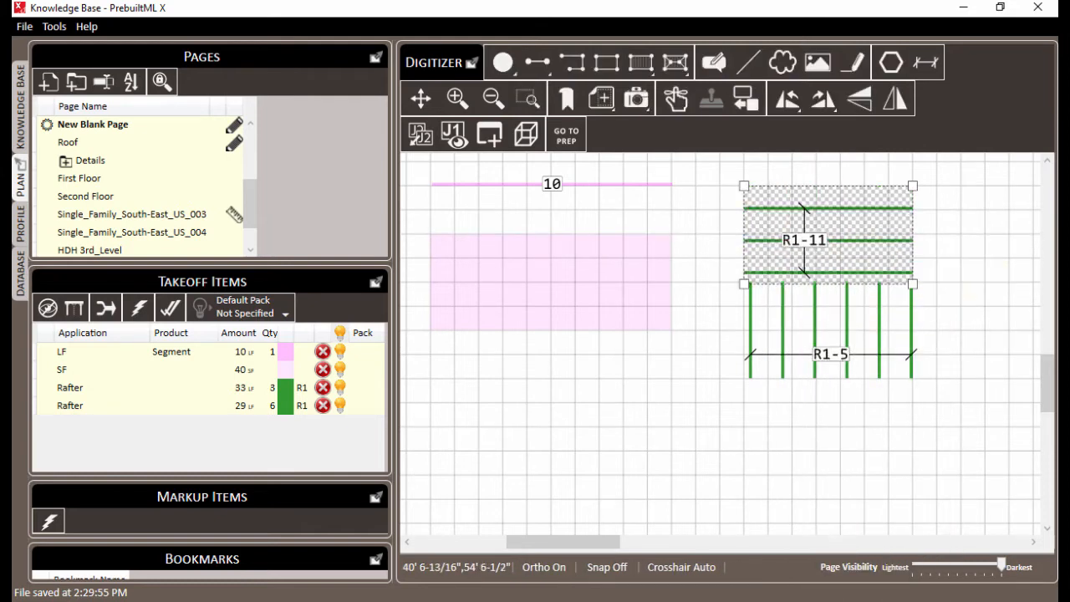
Set a vertical framing orientation line about 1' 10" long along the upper green roof section's right edge
{"action": "right_click", "coordinate": [769, 219]}
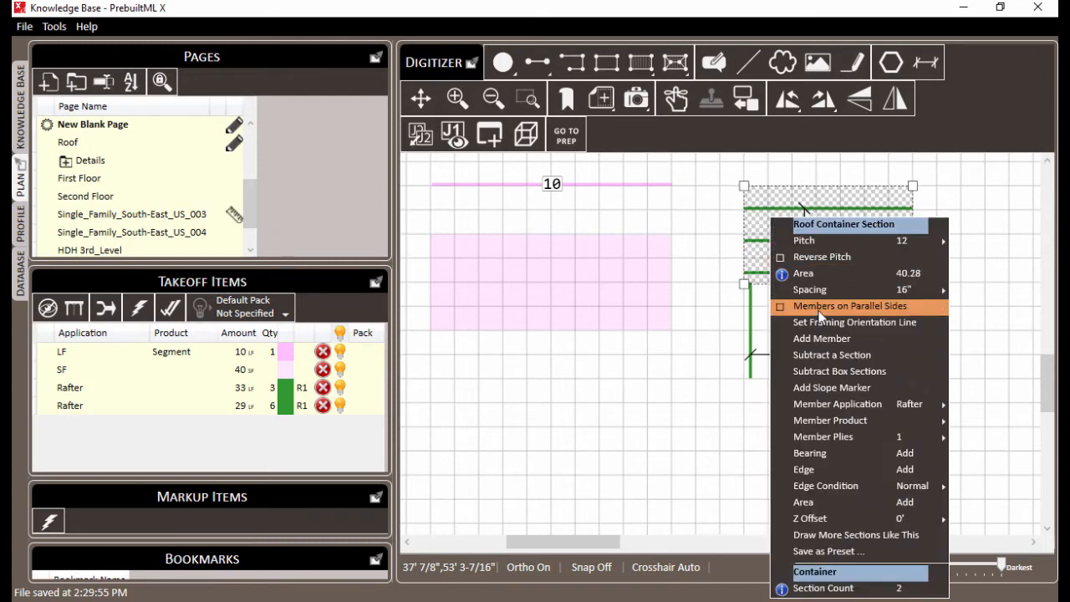
{"action": "left_click", "coordinate": [818, 322]}
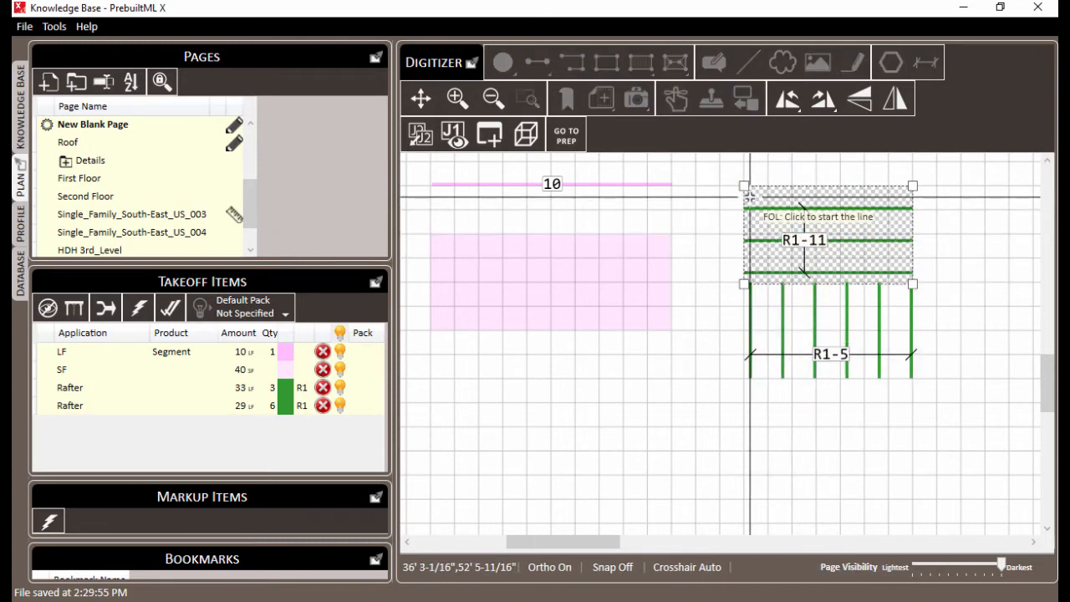
{"action": "left_click", "coordinate": [912, 197]}
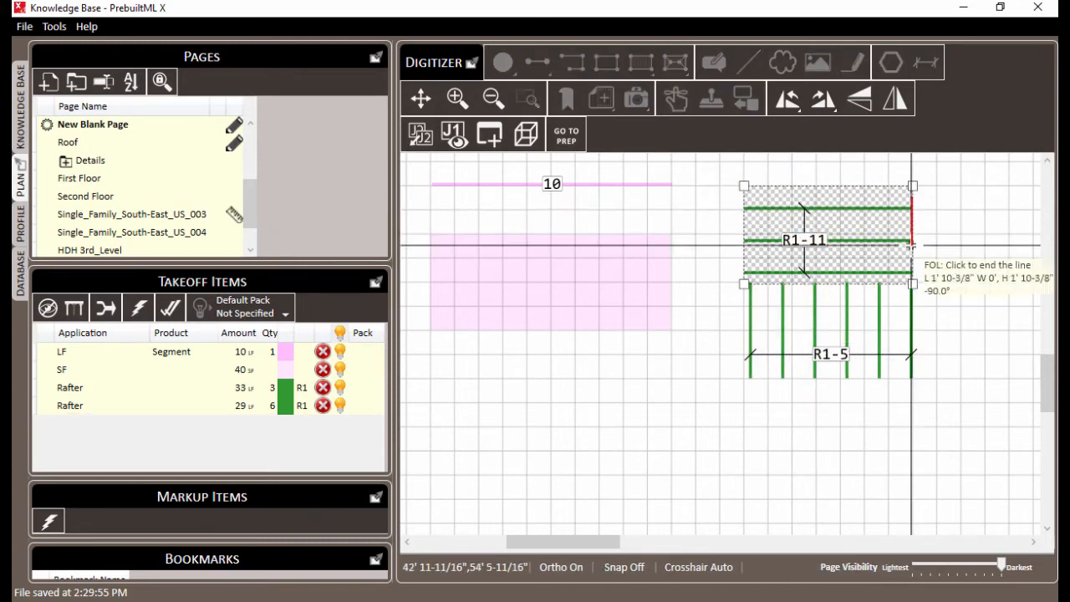
{"action": "left_click", "coordinate": [911, 245]}
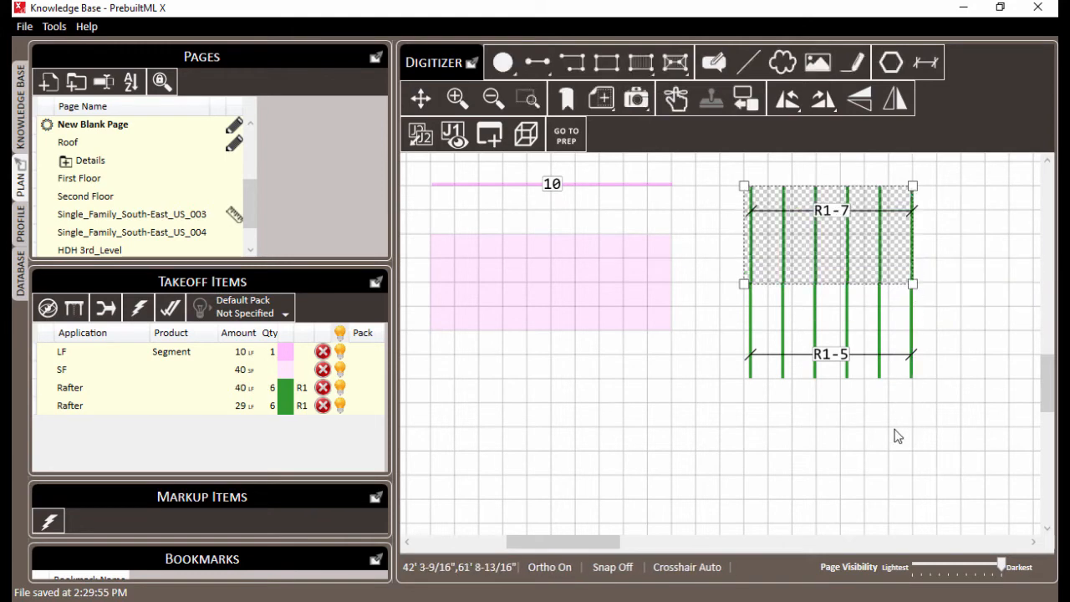
{"action": "left_click", "coordinate": [805, 453]}
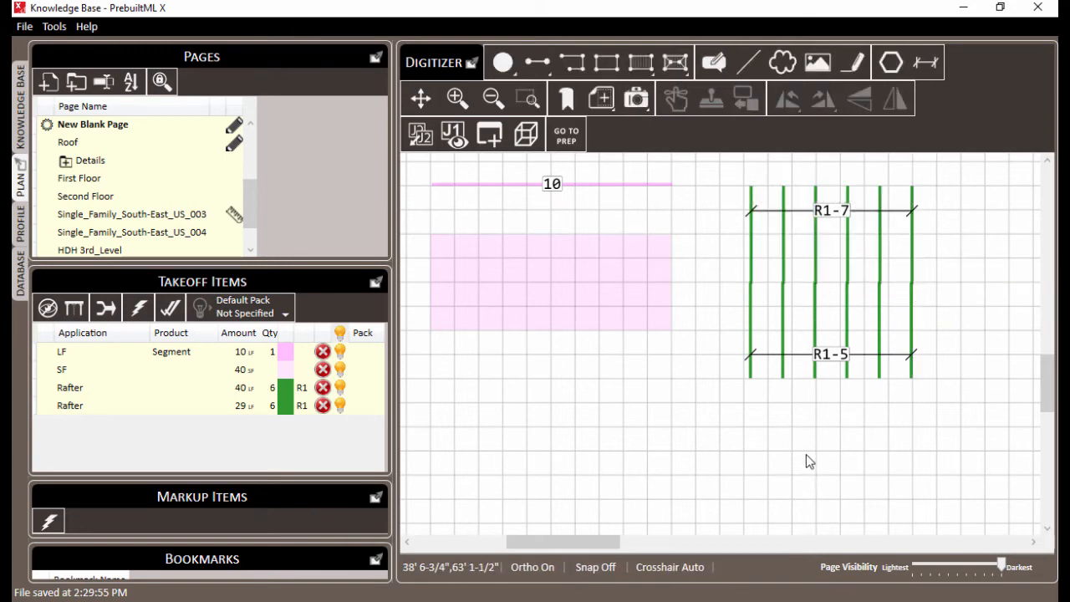
Open the Roof page and set the pitch of the grey Roof Decking section behind the cyan dormer to 6
{"action": "left_click", "coordinate": [85, 144]}
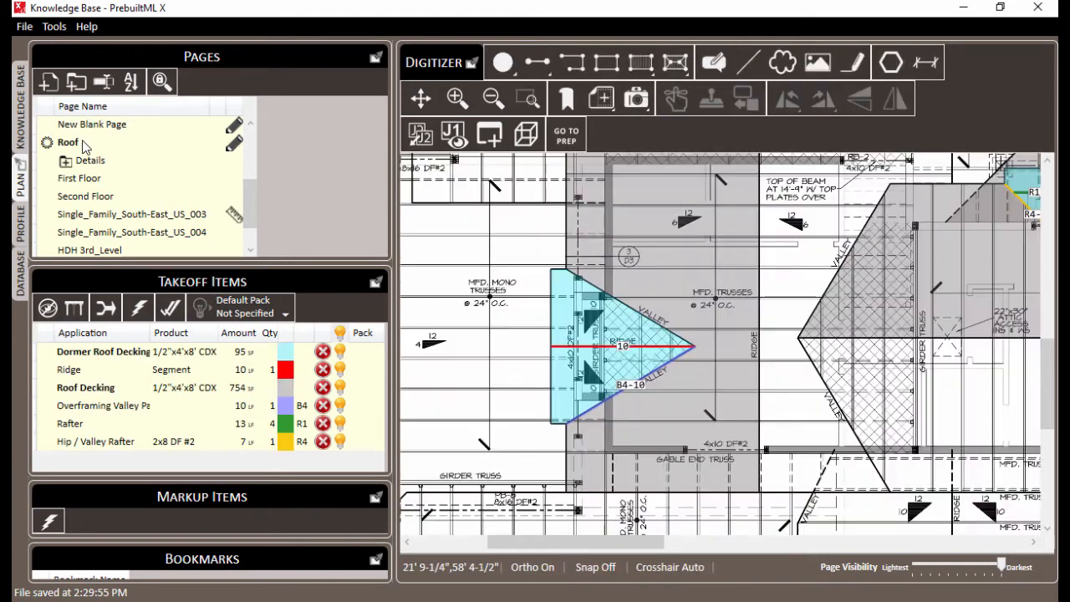
{"action": "right_click", "coordinate": [707, 312]}
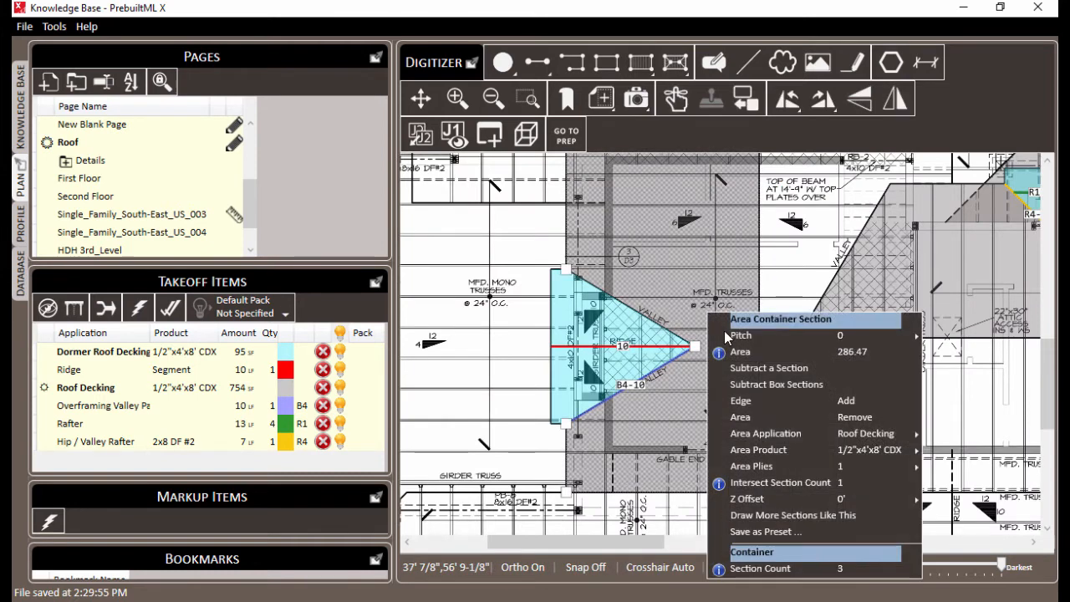
{"action": "mouse_move", "coordinate": [761, 338]}
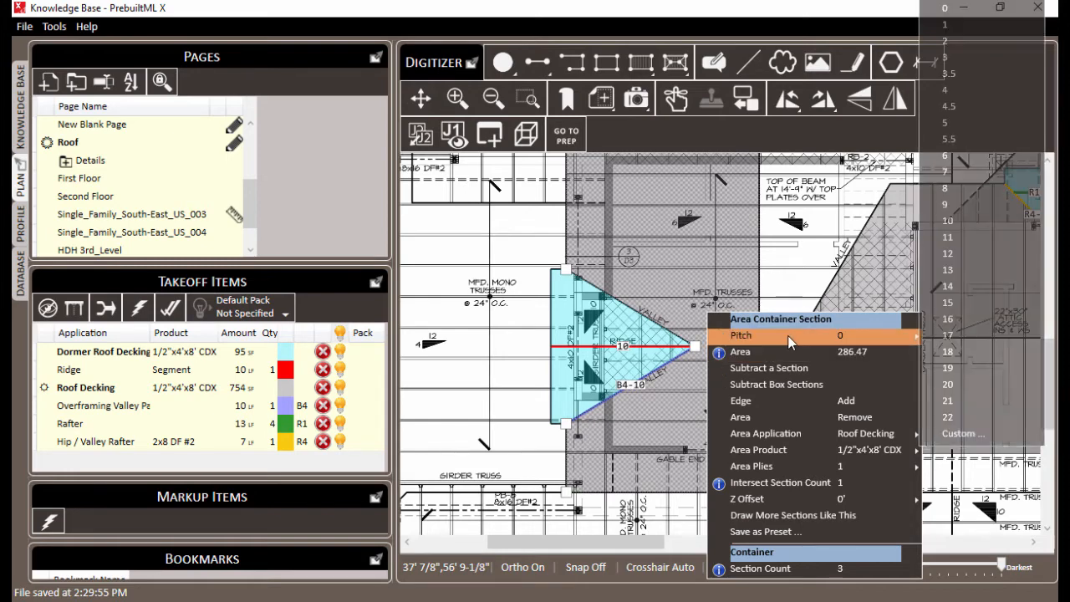
{"action": "left_click", "coordinate": [958, 155]}
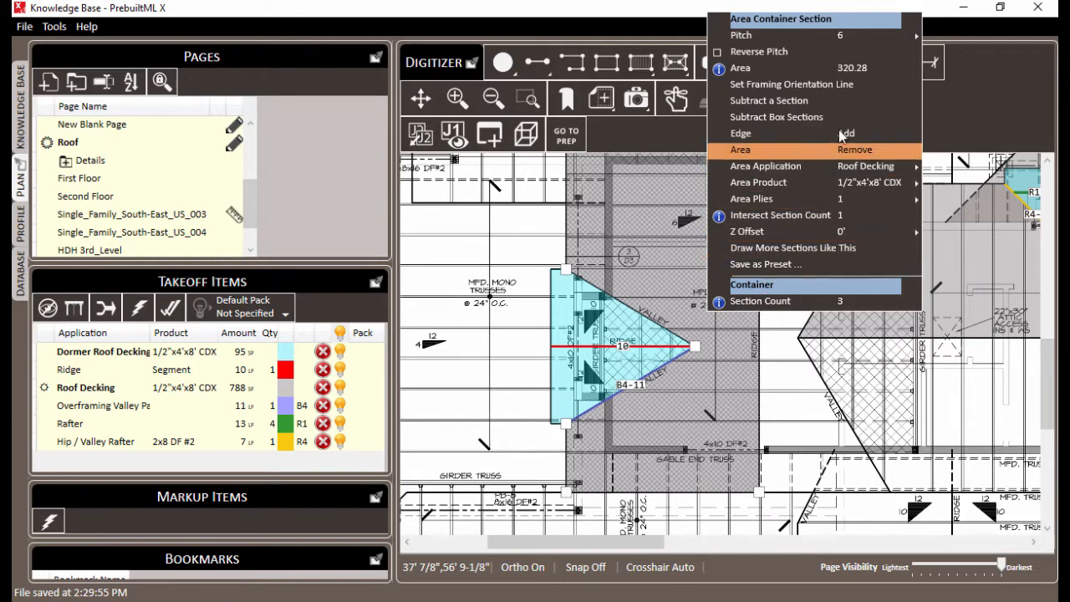
Check the length and implied pitch of the blue overframing valley pad segment
{"action": "left_click", "coordinate": [636, 393]}
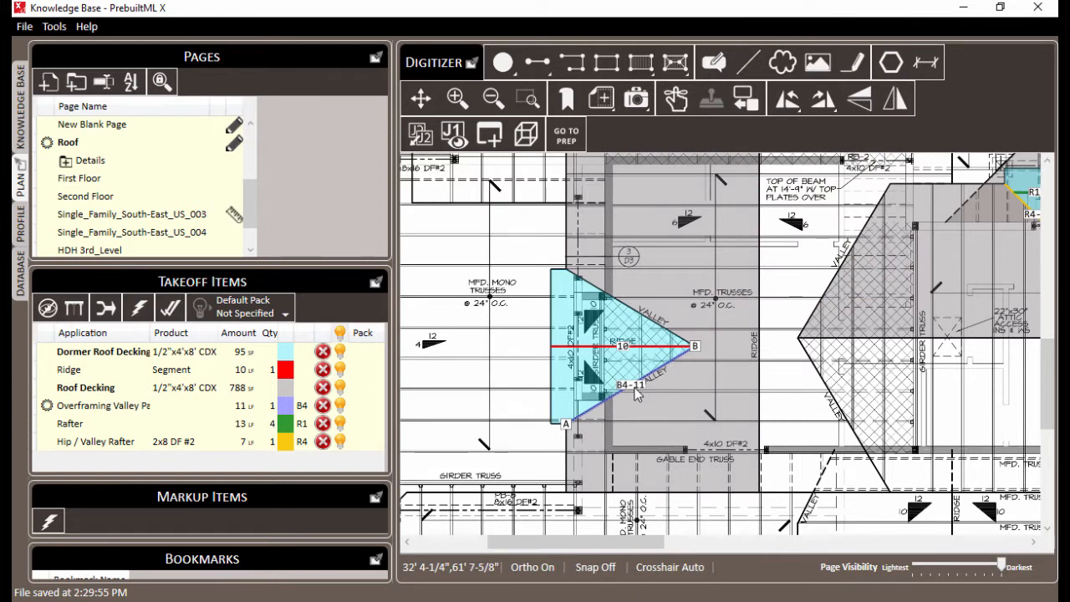
{"action": "right_click", "coordinate": [635, 393]}
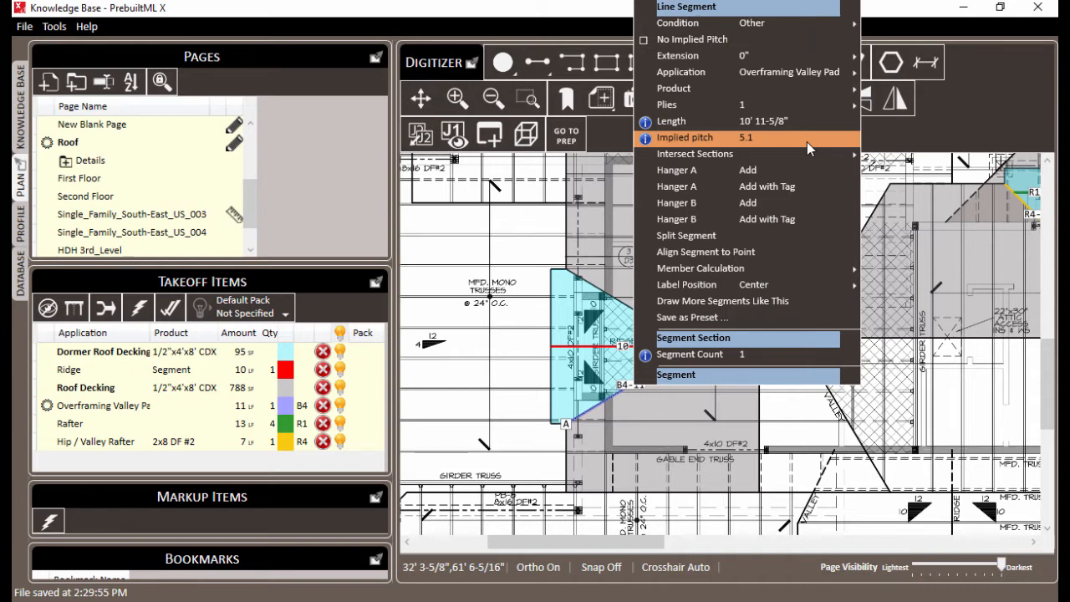
{"action": "left_click", "coordinate": [520, 408]}
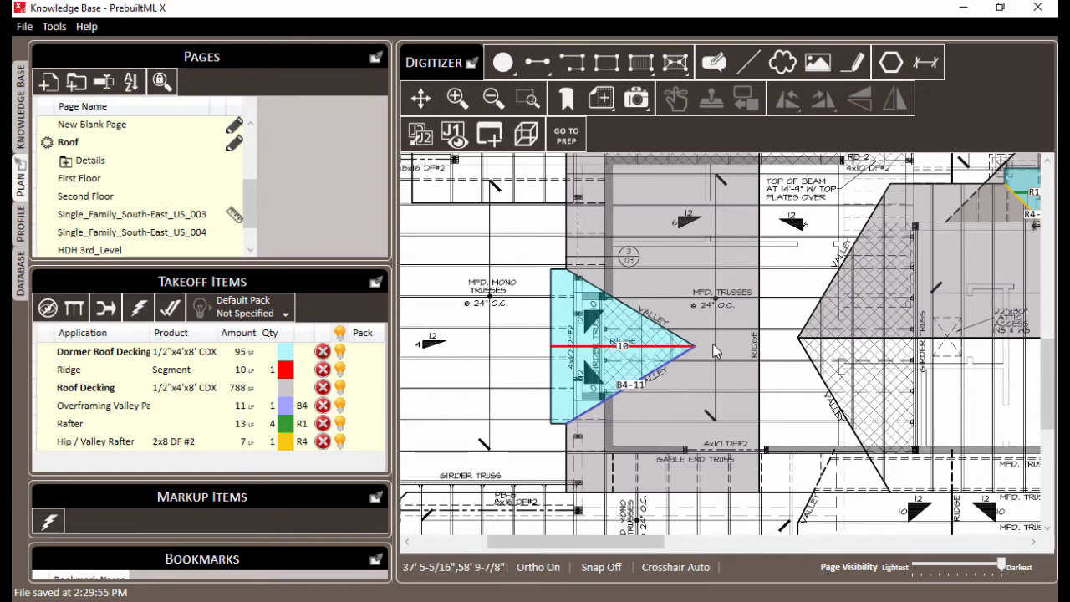
Set the pitch of the grey Roof Decking section behind the dormer to 12
{"action": "right_click", "coordinate": [705, 318]}
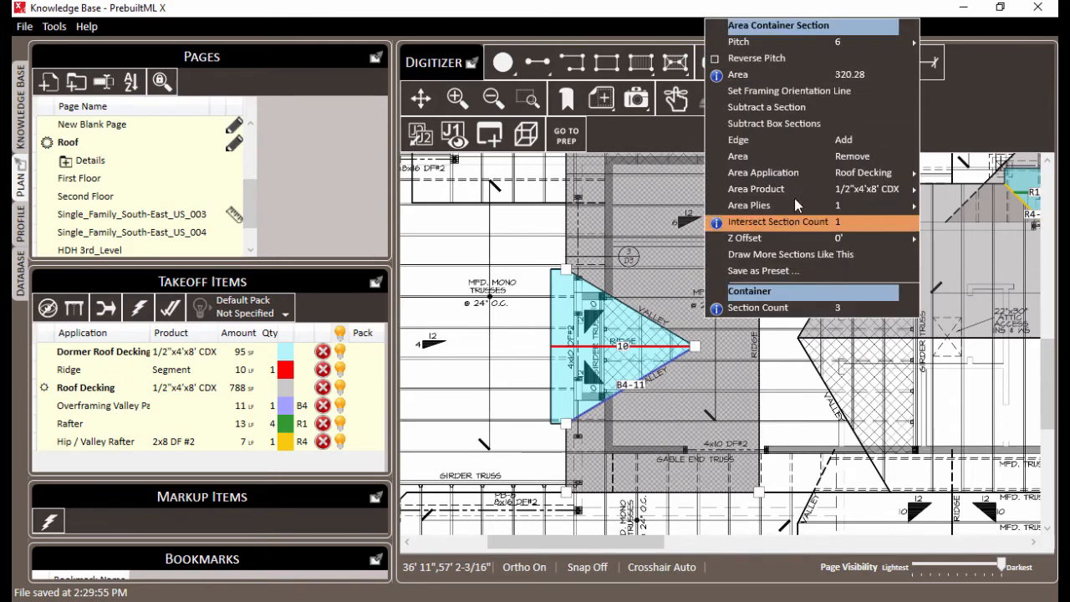
{"action": "mouse_move", "coordinate": [840, 42]}
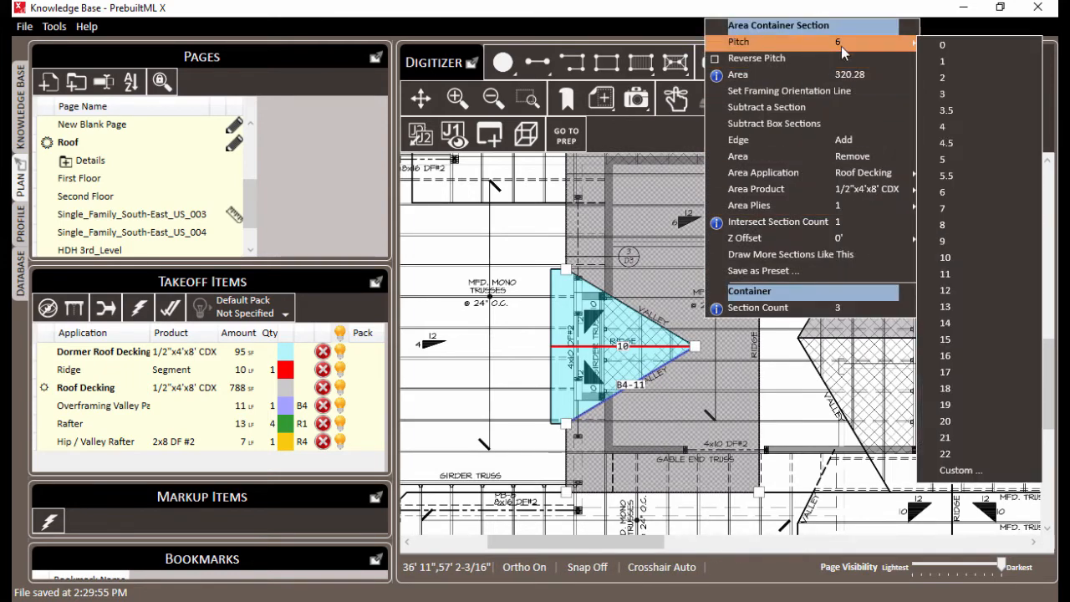
{"action": "left_click", "coordinate": [944, 290]}
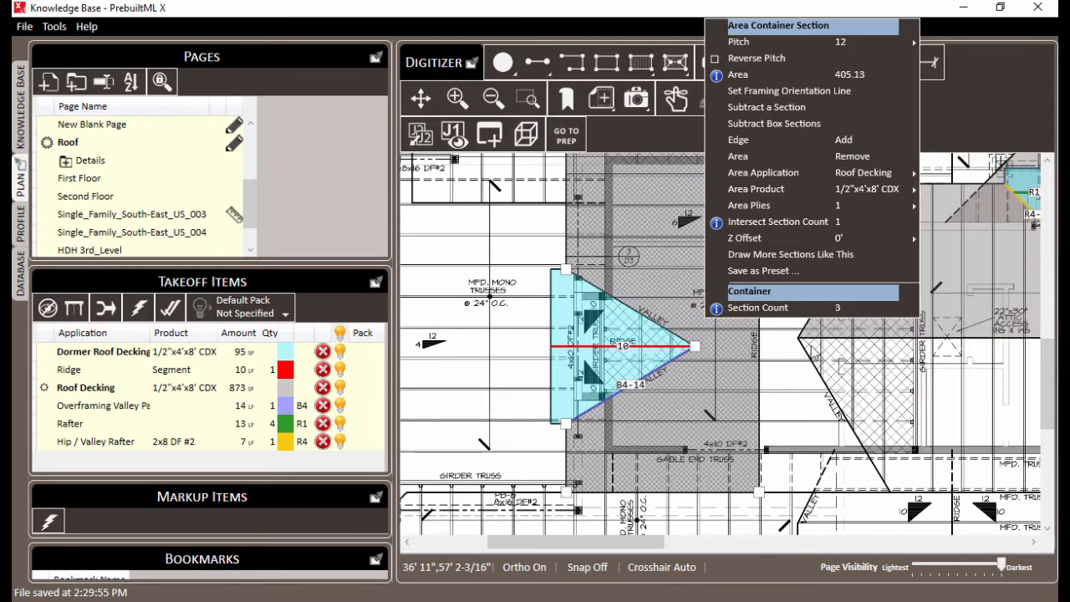
Recheck the overframing valley pad segment's length and implied pitch with the decking at pitch 12
{"action": "left_click", "coordinate": [629, 384]}
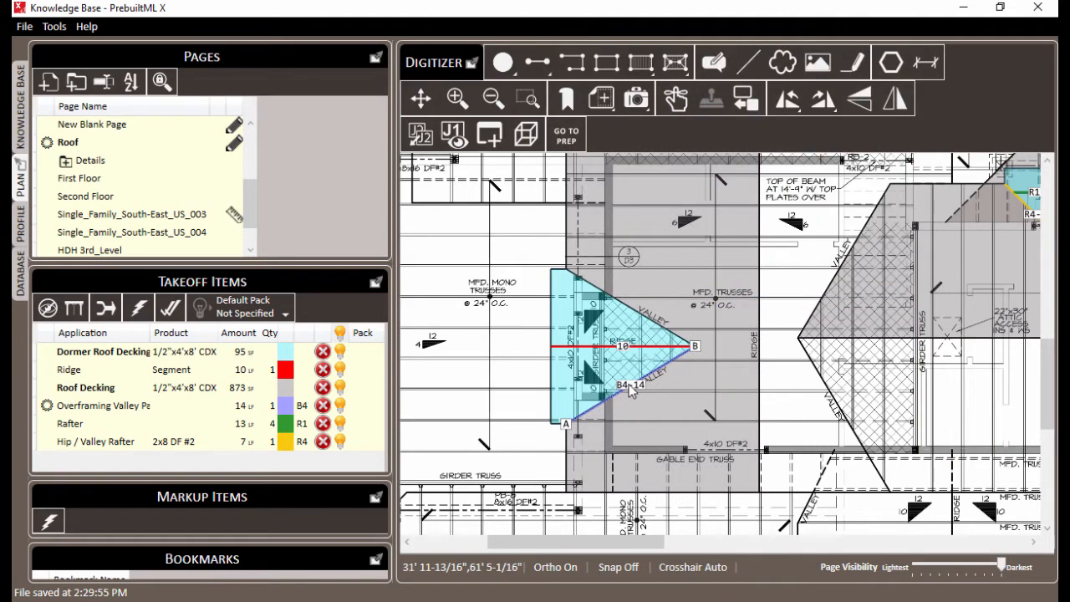
{"action": "right_click", "coordinate": [635, 395]}
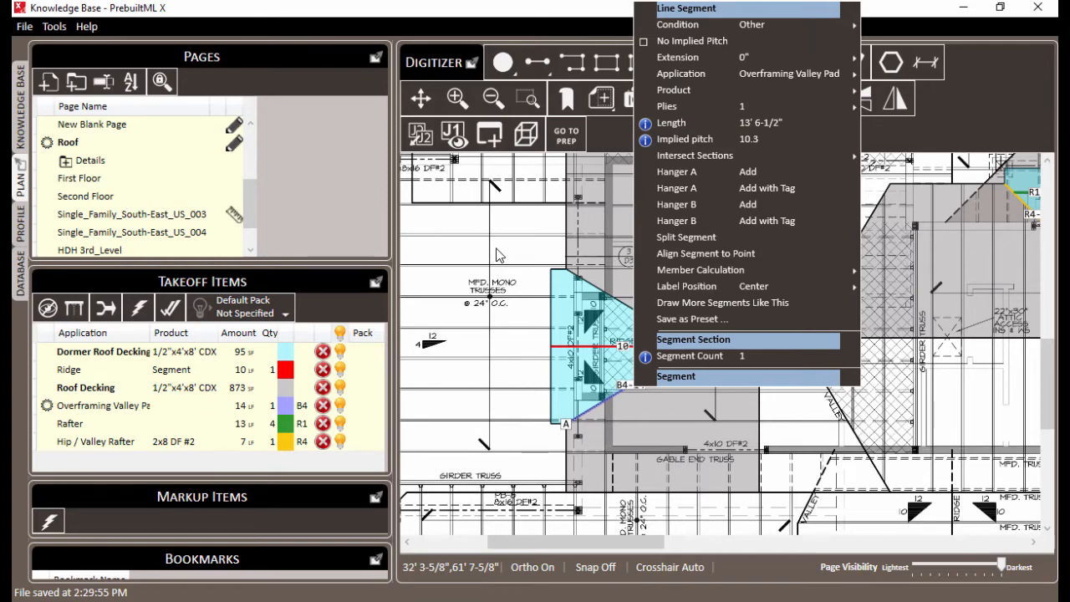
{"action": "left_click", "coordinate": [499, 351]}
Draw a vertical segment about 4' 5" long across the dormer's ridge line, along the 4x10 DF#2 header
{"action": "scroll", "coordinate": [501, 348], "scroll_direction": "up", "scroll_amount": 4}
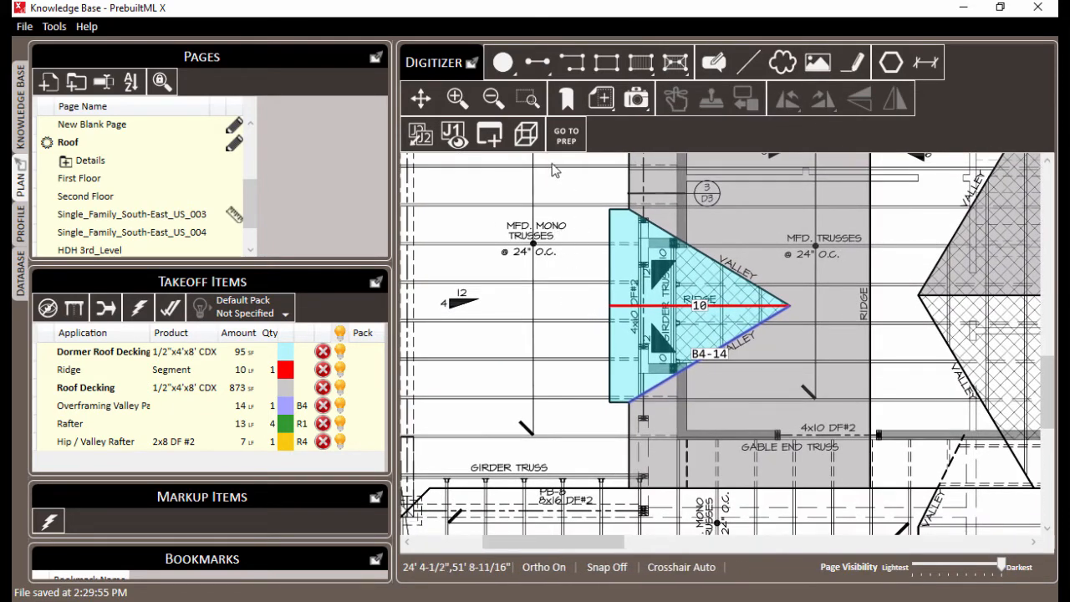
{"action": "left_click", "coordinate": [540, 70]}
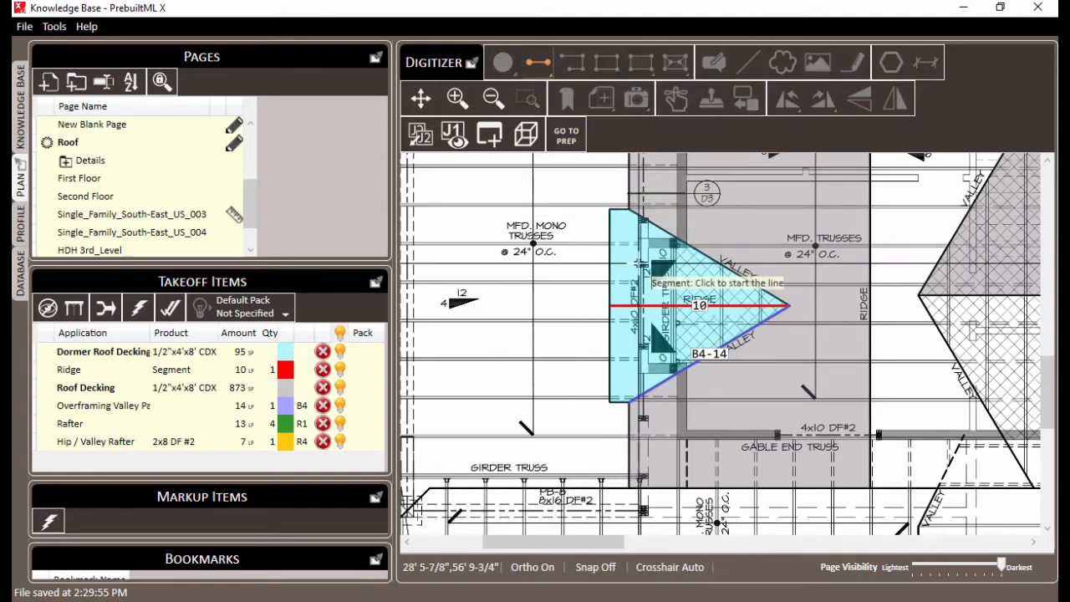
{"action": "left_click", "coordinate": [642, 275]}
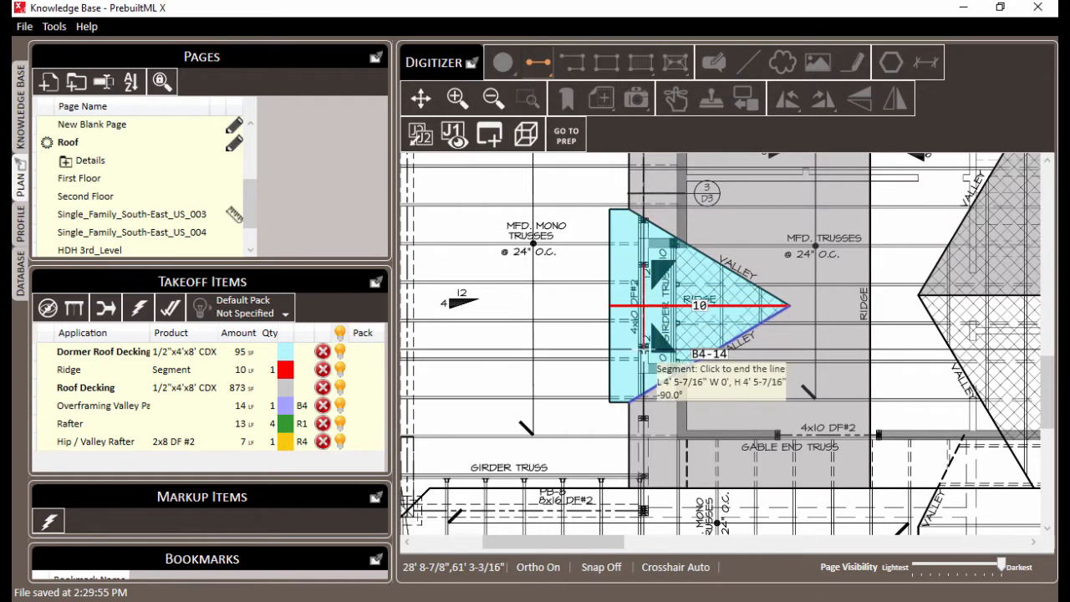
{"action": "left_click", "coordinate": [644, 355]}
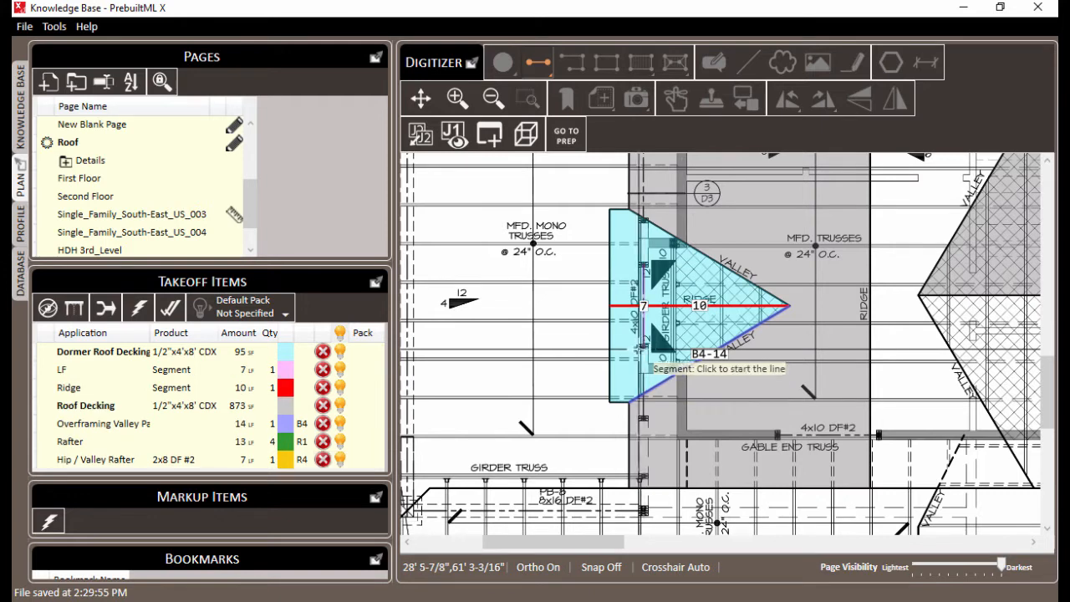
Enable No Implied Pitch for the new vertical LF segment in the dormer
{"action": "right_click", "coordinate": [645, 306]}
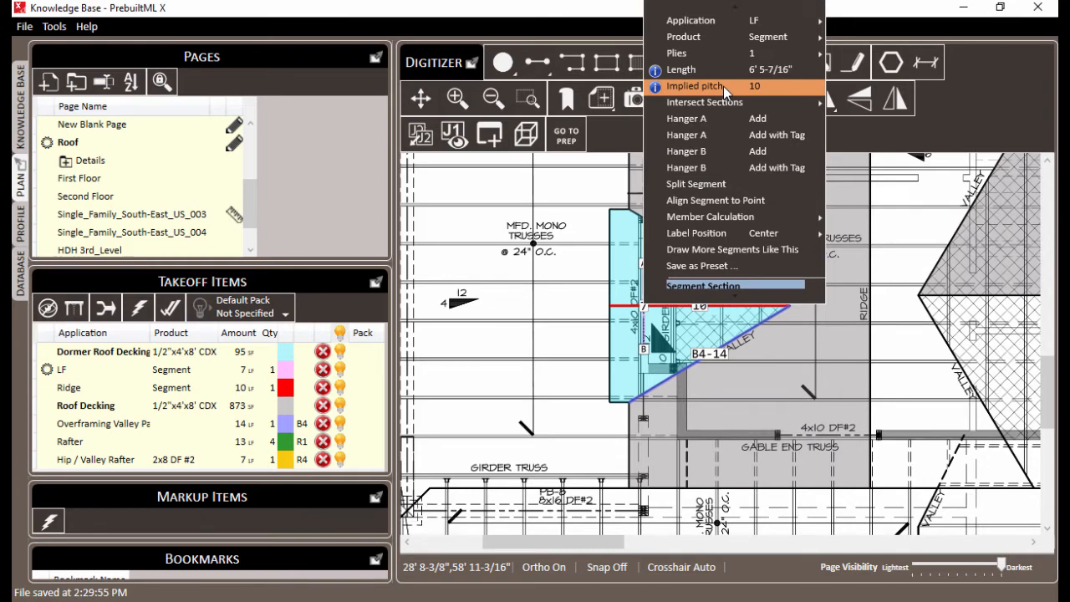
{"action": "scroll", "coordinate": [726, 87], "scroll_direction": "up", "scroll_amount": 1}
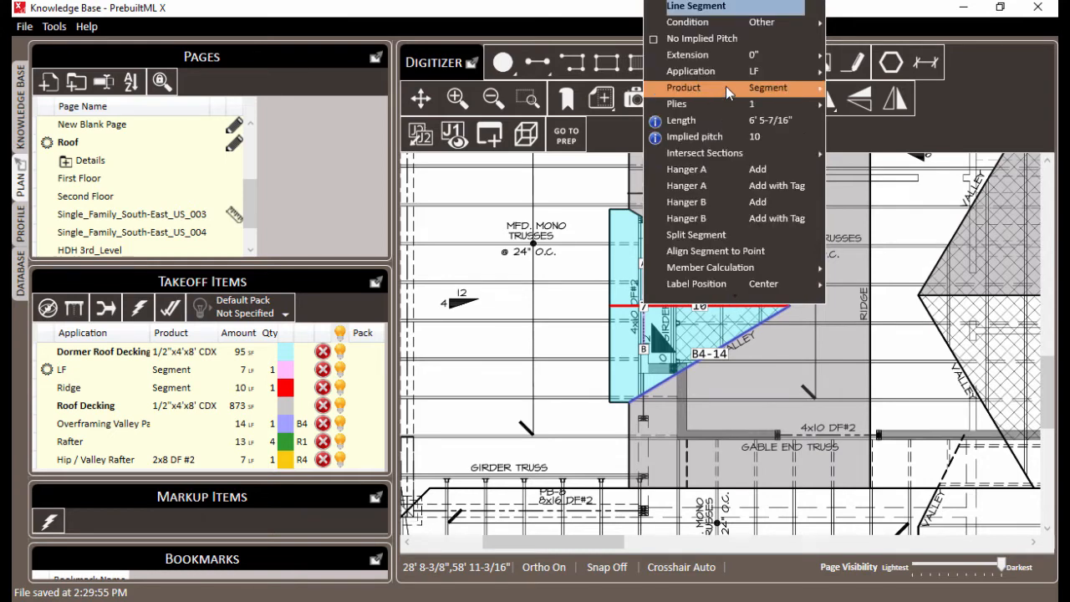
{"action": "left_click", "coordinate": [653, 40]}
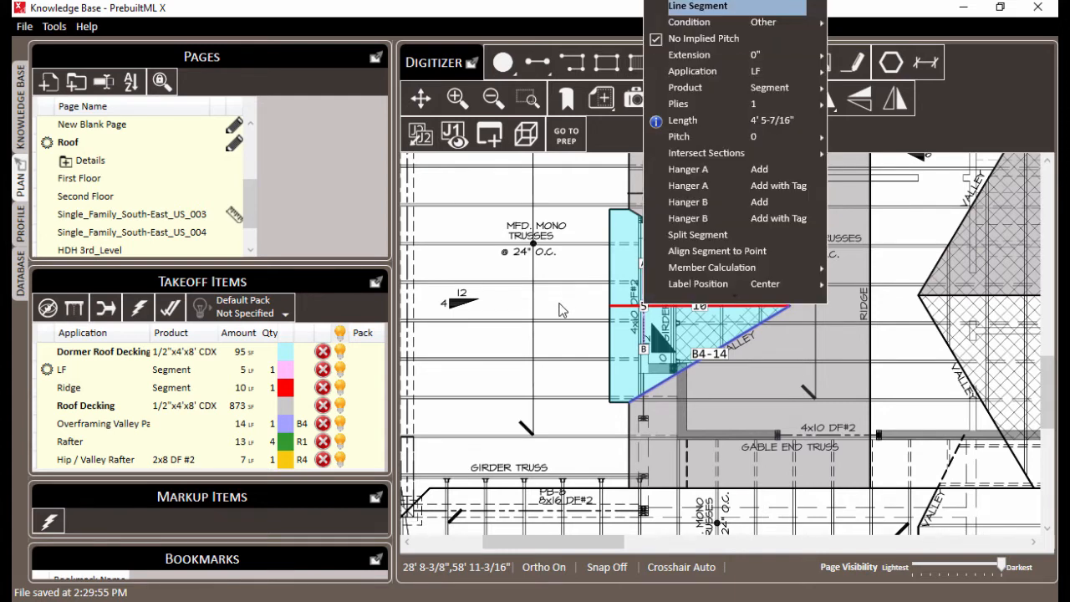
{"action": "left_click", "coordinate": [574, 272]}
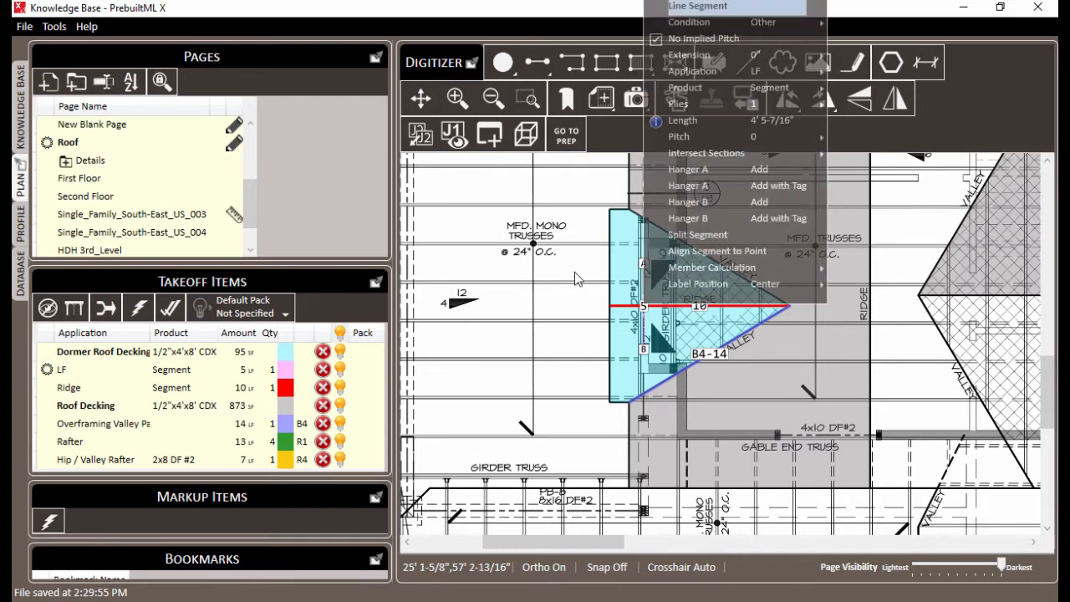
Select all 4x10 DF #2 Header segments from the takeoff items and enable No Implied Pitch for them
{"action": "right_click", "coordinate": [645, 311]}
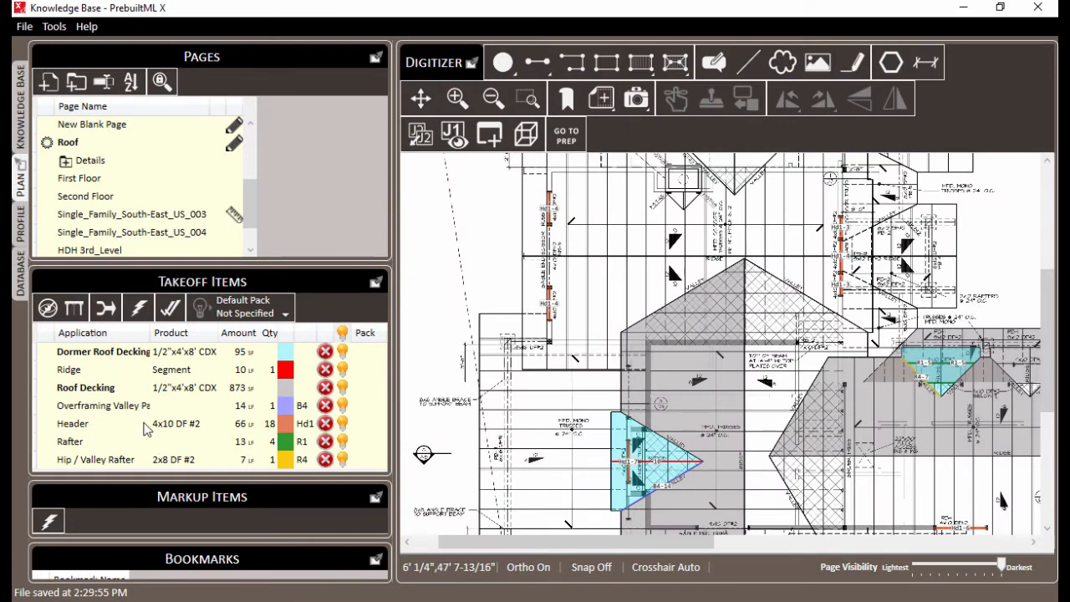
{"action": "left_click", "coordinate": [136, 430]}
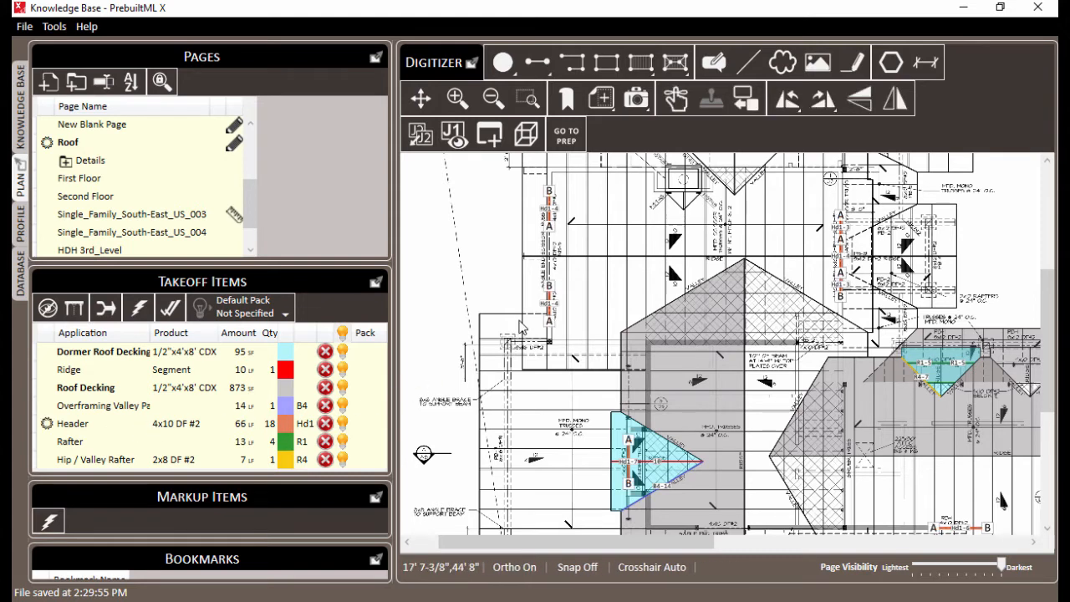
{"action": "right_click", "coordinate": [522, 271], "text": "ctrl"}
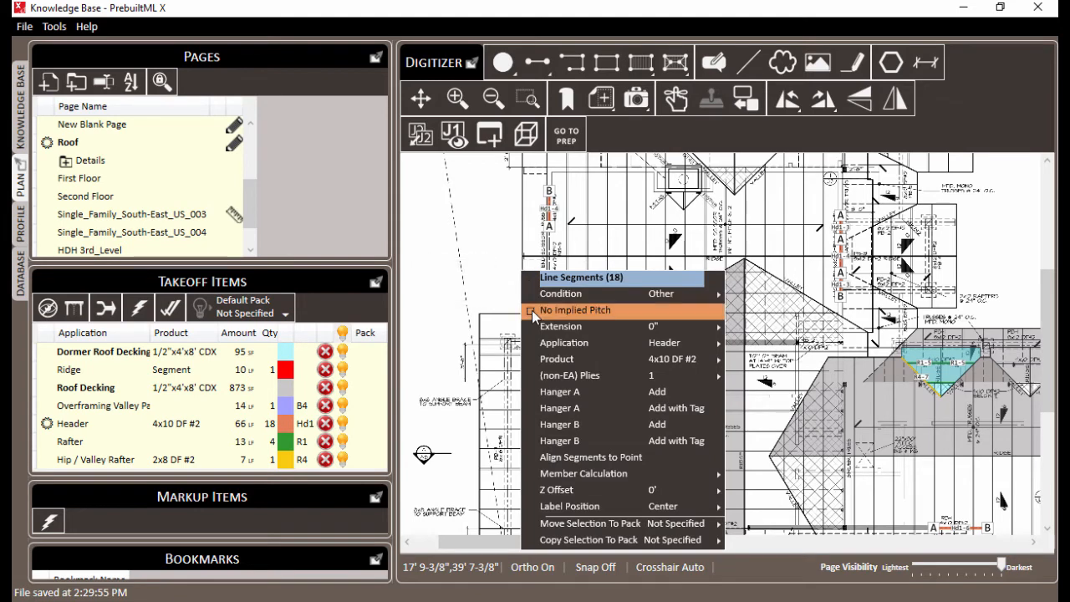
{"action": "left_click", "coordinate": [532, 310]}
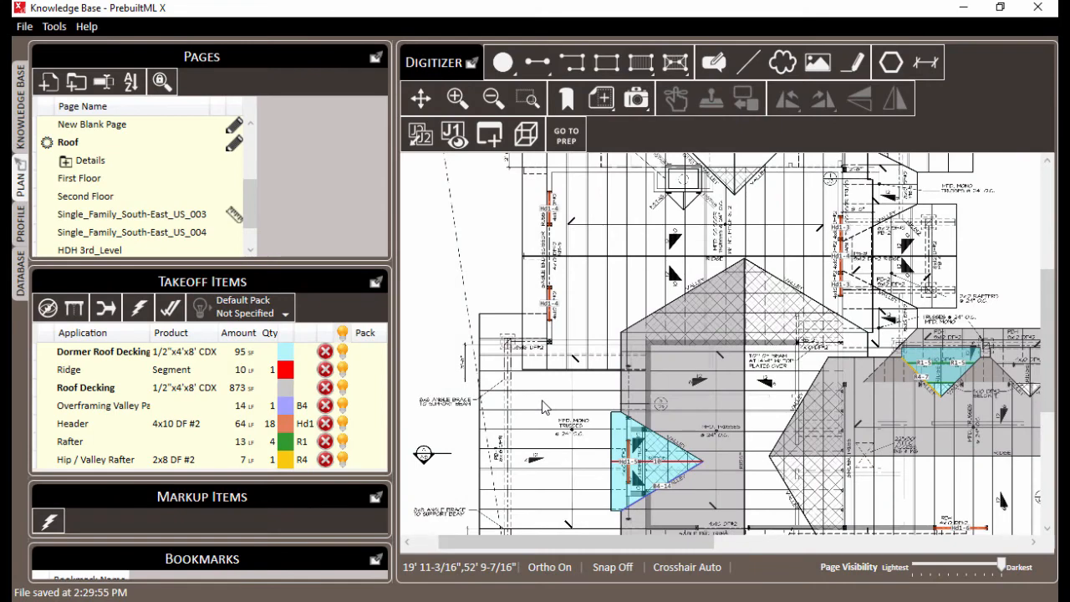
Omit intersect section 1 (3.5) for the yellow 2x8 DF #2 hip/valley rafter on the dormer below the PB-1 beam
{"action": "left_click_drag", "start_coordinate": [545, 407], "coordinate": [428, 395]}
{"action": "scroll", "coordinate": [777, 396], "scroll_direction": "up", "scroll_amount": 2}
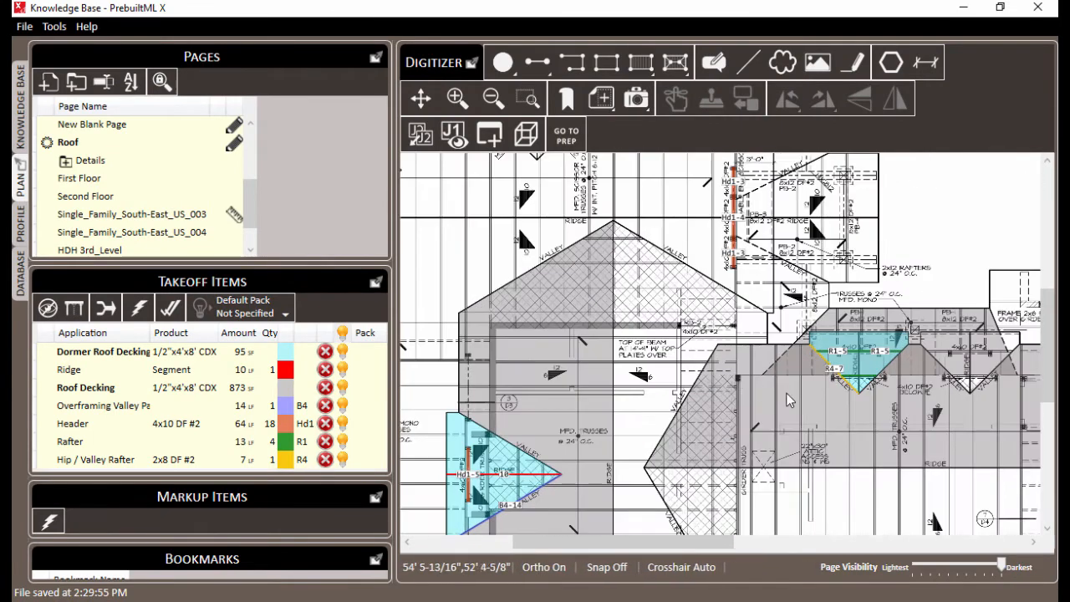
{"action": "left_click_drag", "start_coordinate": [850, 406], "coordinate": [665, 397]}
{"action": "scroll", "coordinate": [717, 397], "scroll_direction": "up", "scroll_amount": 1}
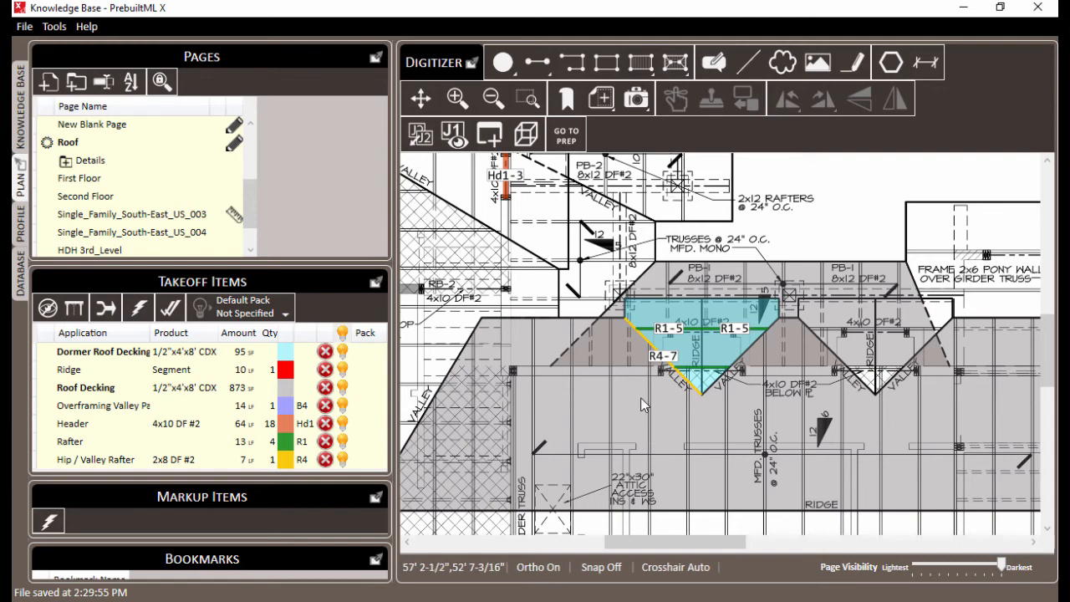
{"action": "scroll", "coordinate": [641, 397], "scroll_direction": "up", "scroll_amount": 1}
{"action": "left_click_drag", "start_coordinate": [641, 397], "coordinate": [605, 409]}
{"action": "scroll", "coordinate": [607, 410], "scroll_direction": "up", "scroll_amount": 1}
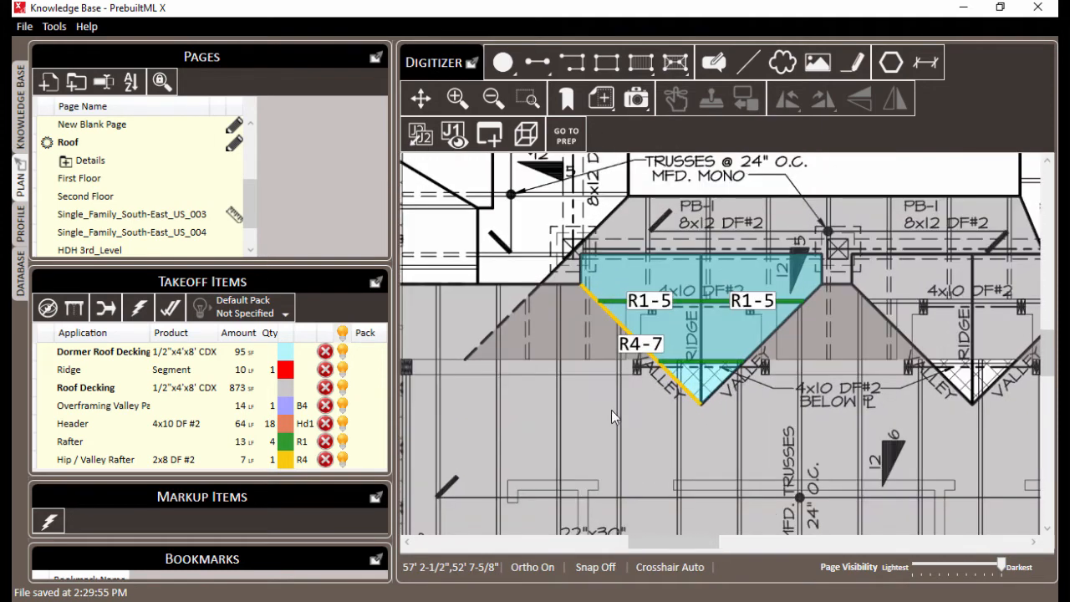
{"action": "left_click_drag", "start_coordinate": [598, 373], "coordinate": [606, 384]}
{"action": "left_click", "coordinate": [691, 249]}
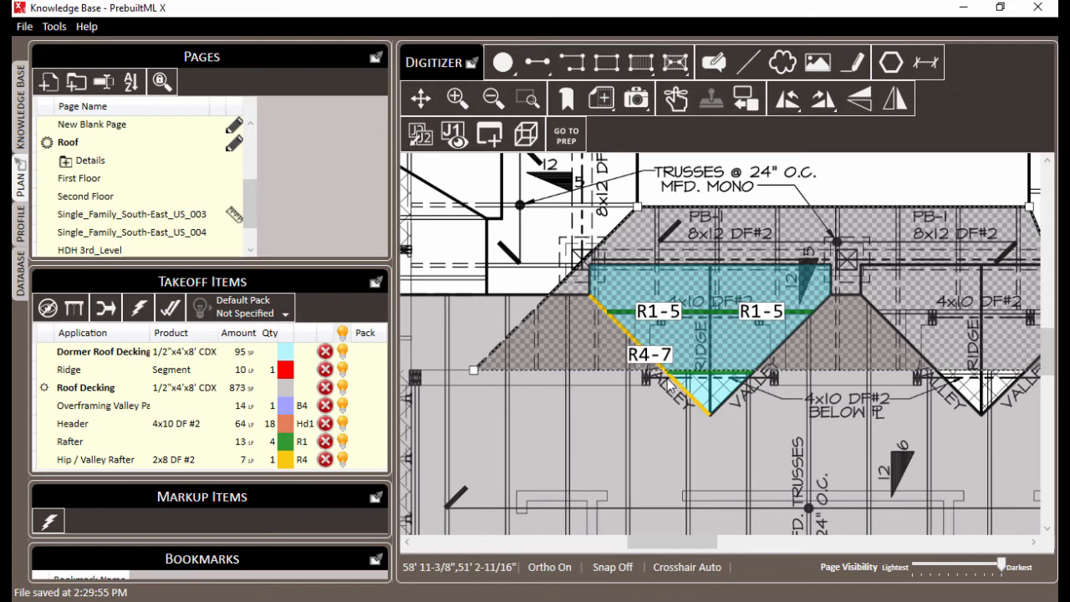
{"action": "right_click", "coordinate": [650, 361]}
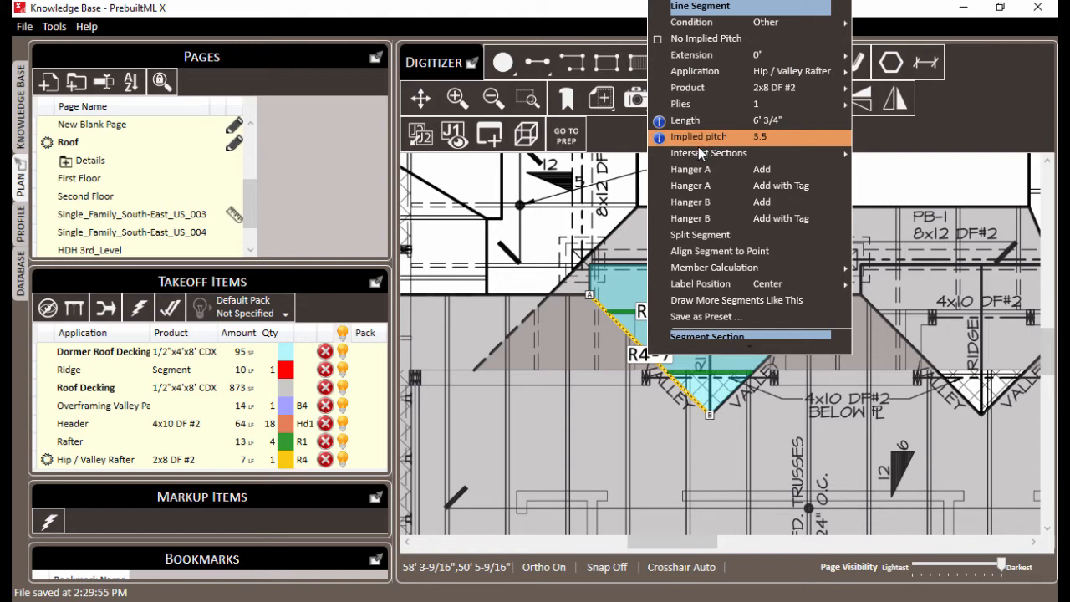
{"action": "mouse_move", "coordinate": [699, 155]}
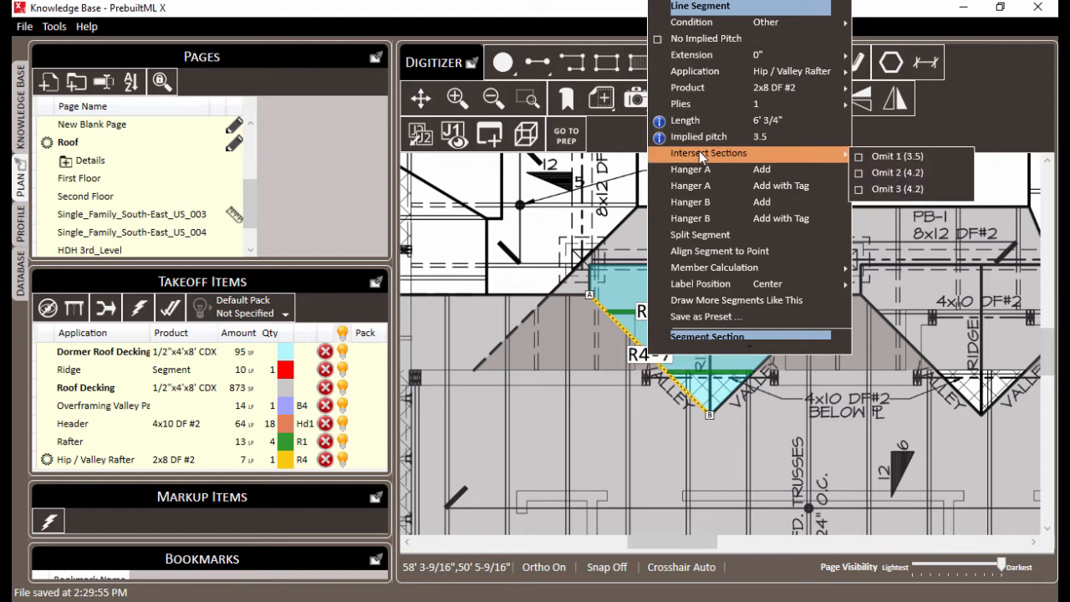
{"action": "left_click", "coordinate": [859, 158]}
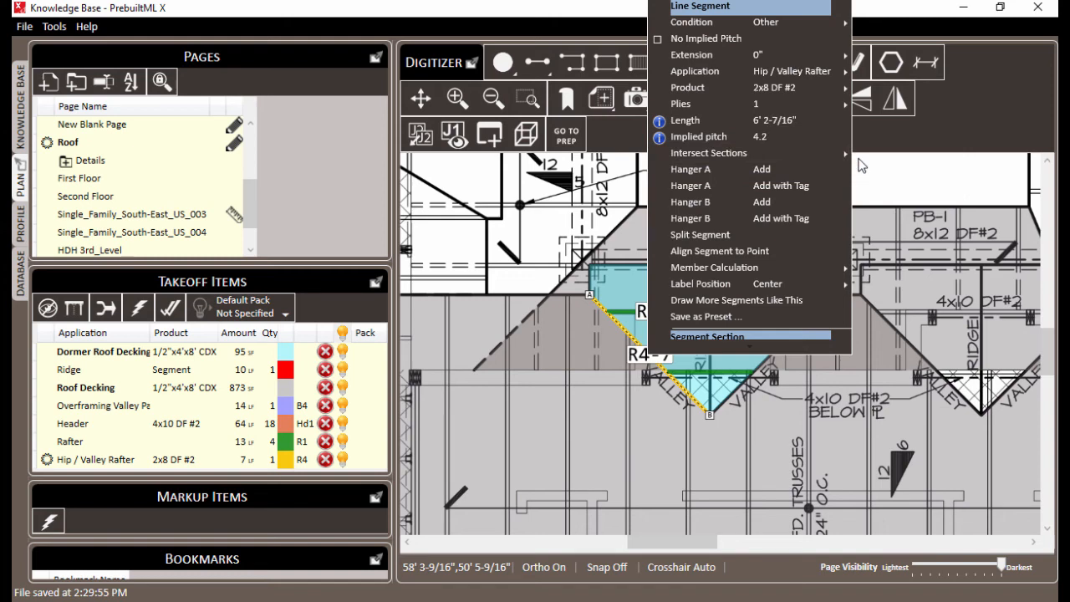